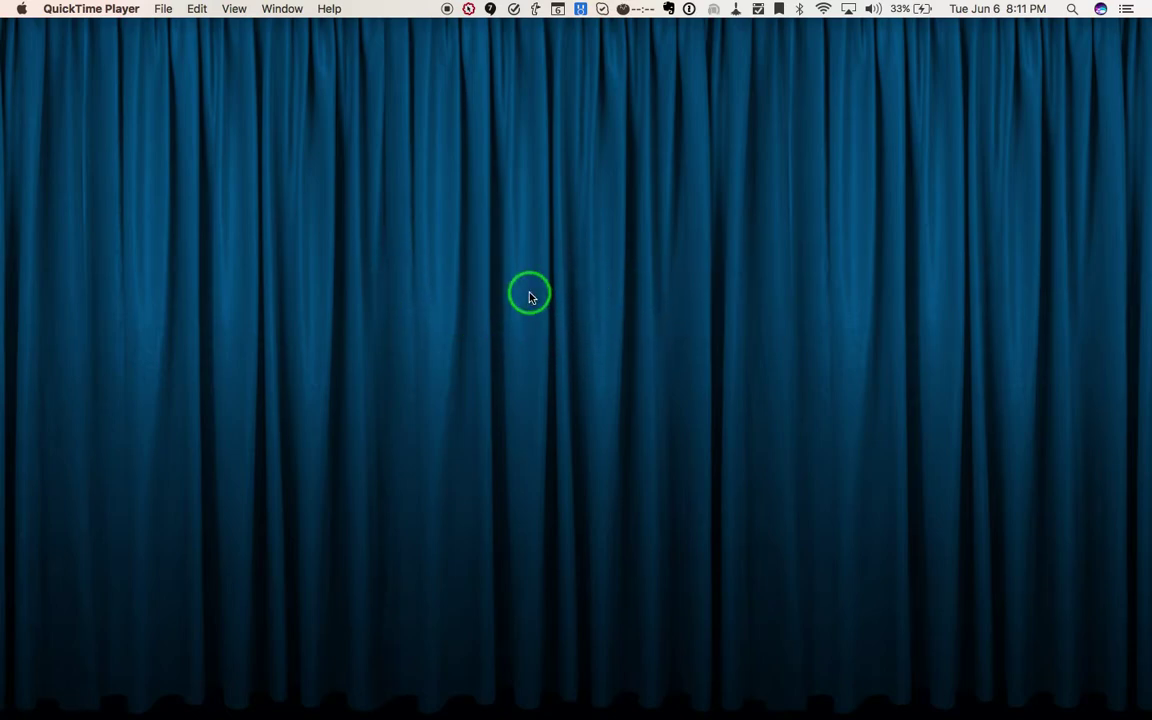
Launch Things 3 from Spotlight by searching 'things'
key(super+space)
text(things)
key(Return)
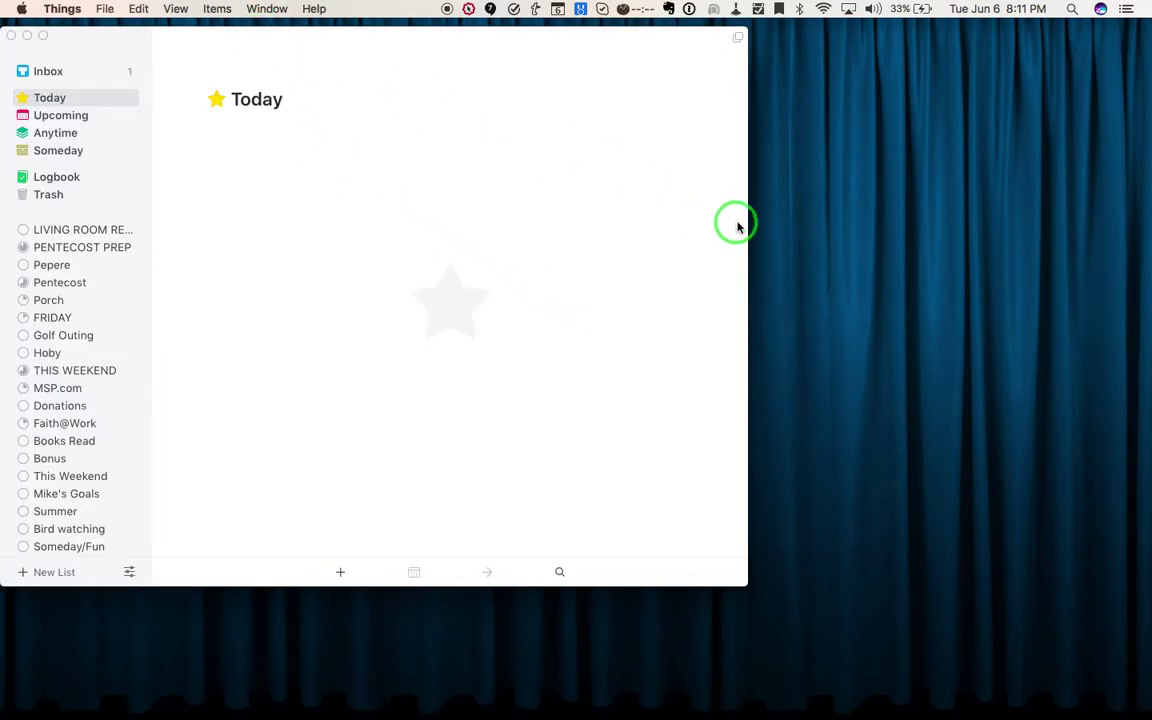
Narrow the Things window, then switch it to full screen
drag(747, 226, 619, 252)
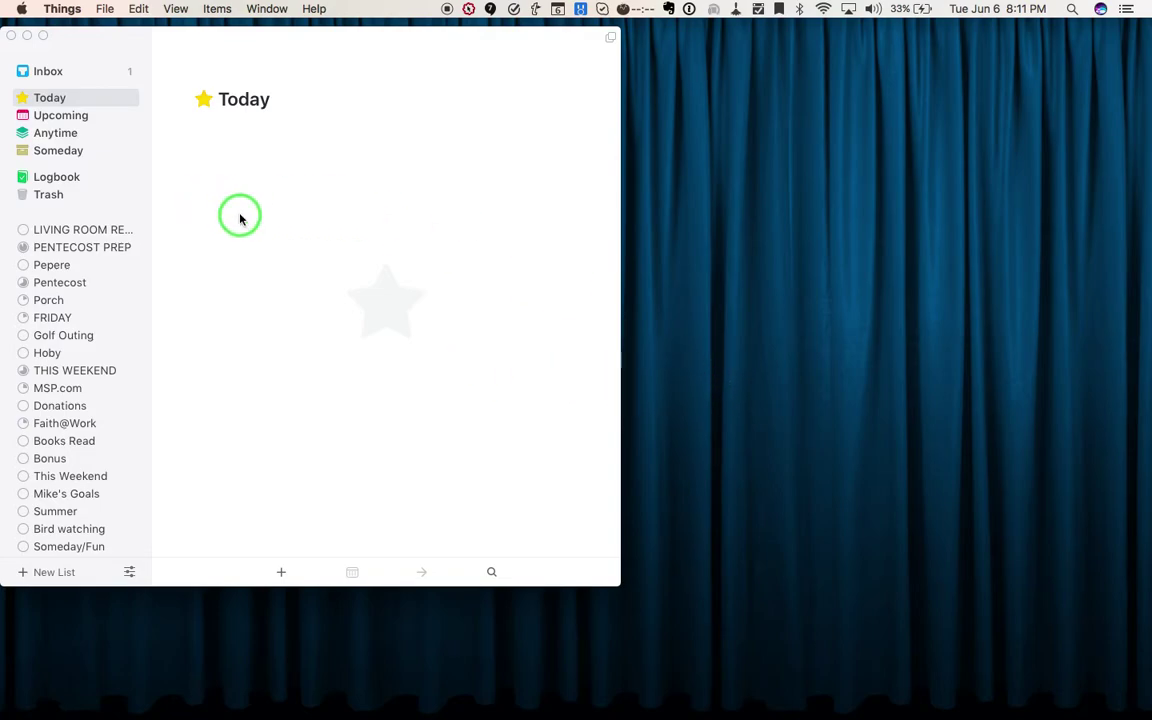
click(44, 37)
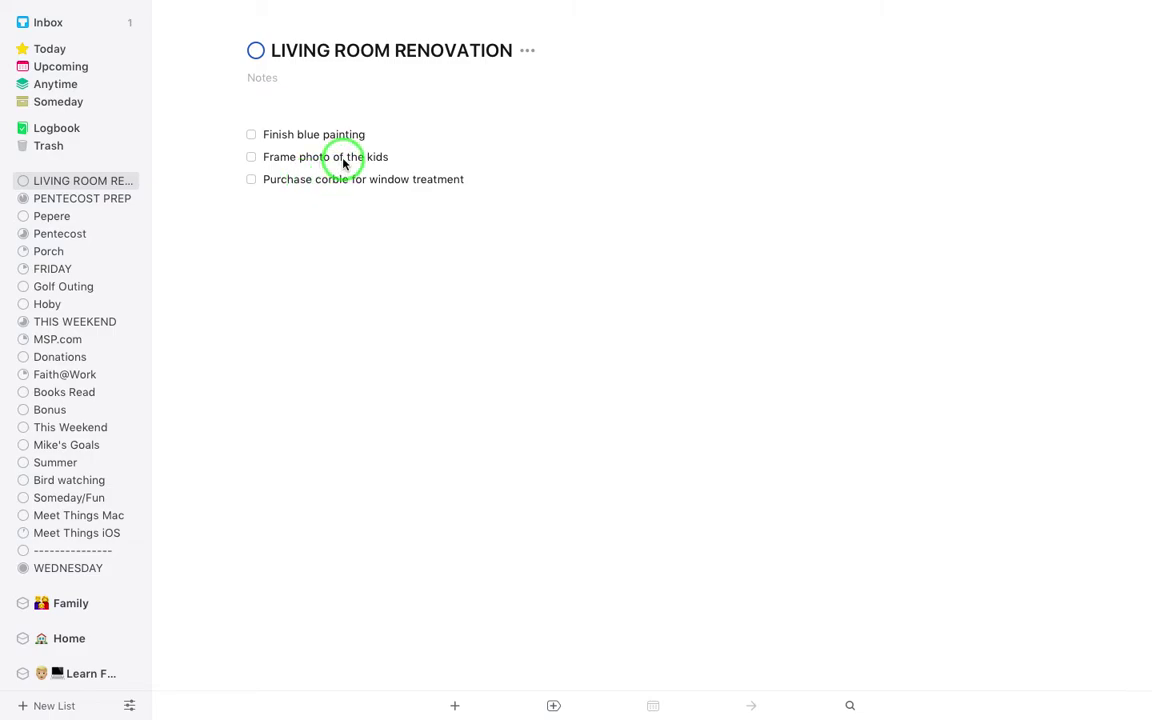
Open the Frame photo of the kids to-do and take Things out of full screen
double_click(344, 160)
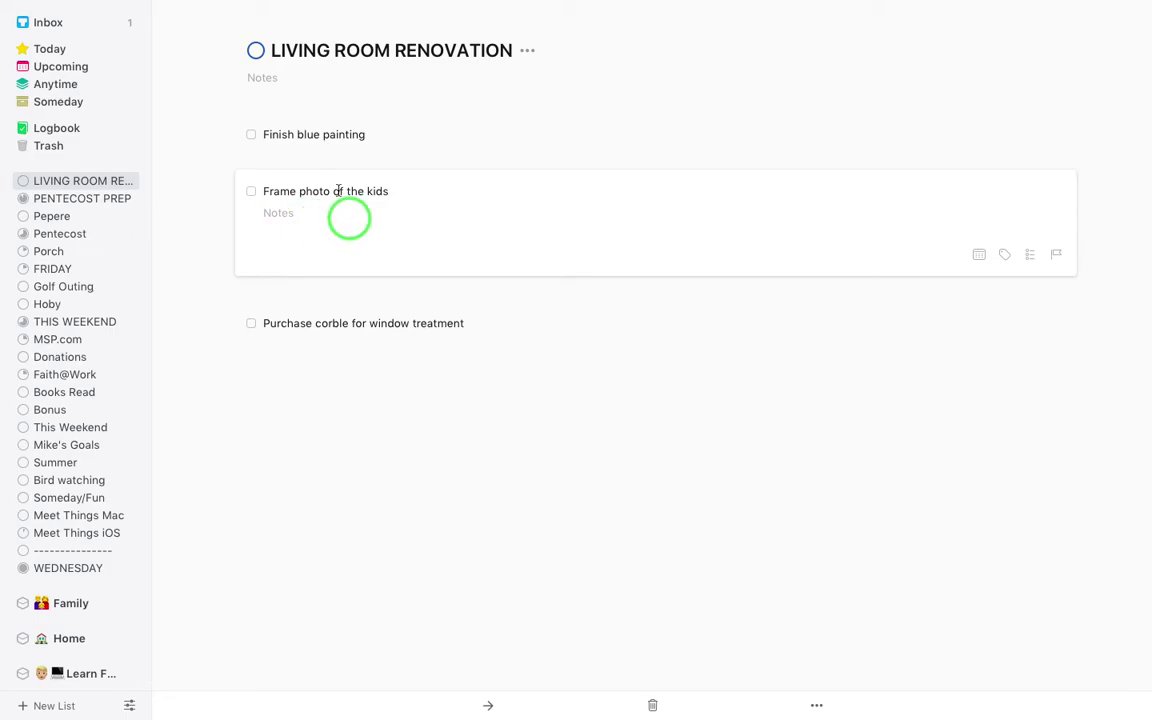
mouse_move(226, 8)
click(42, 27)
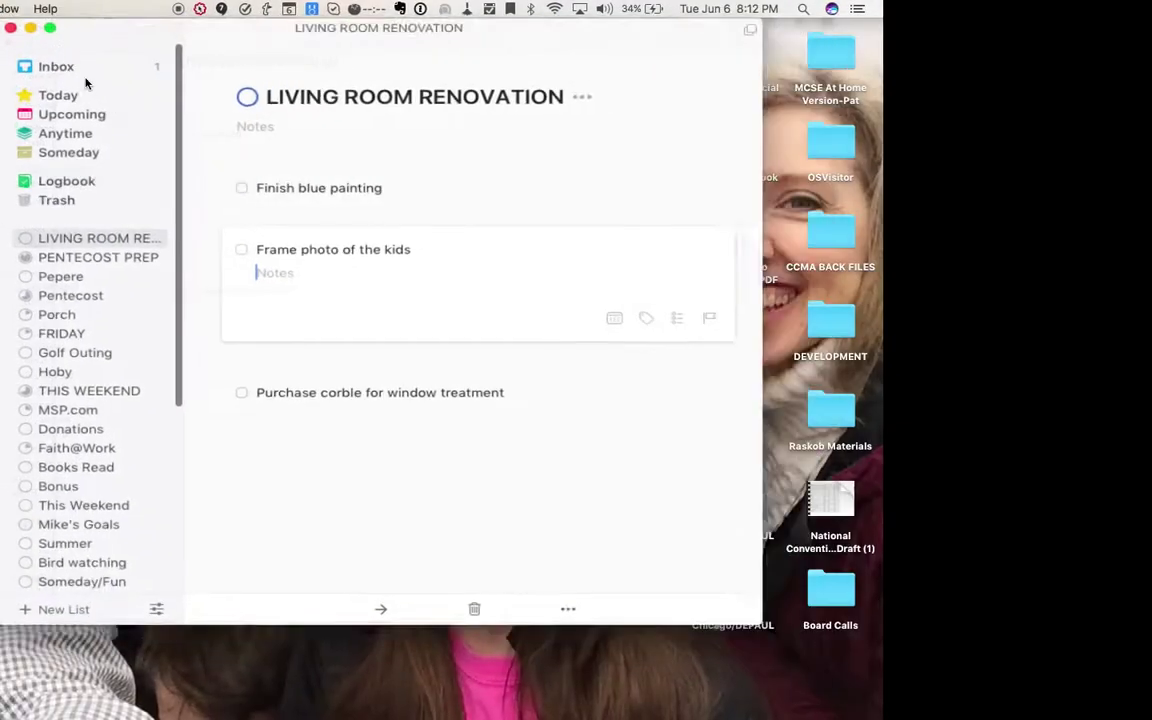
Write Type, Items and Here on three separate lines in the to-do's notes
click(225, 262)
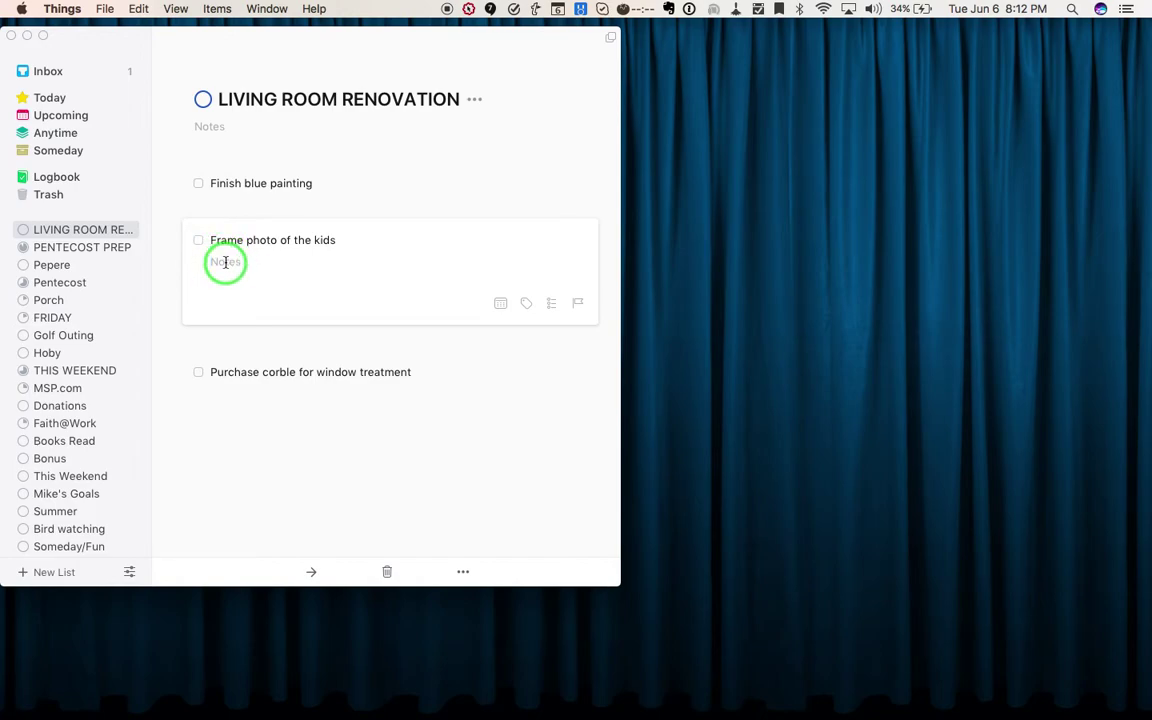
text(Type)
key(Return)
text(Items)
key(Return)
text(Here)
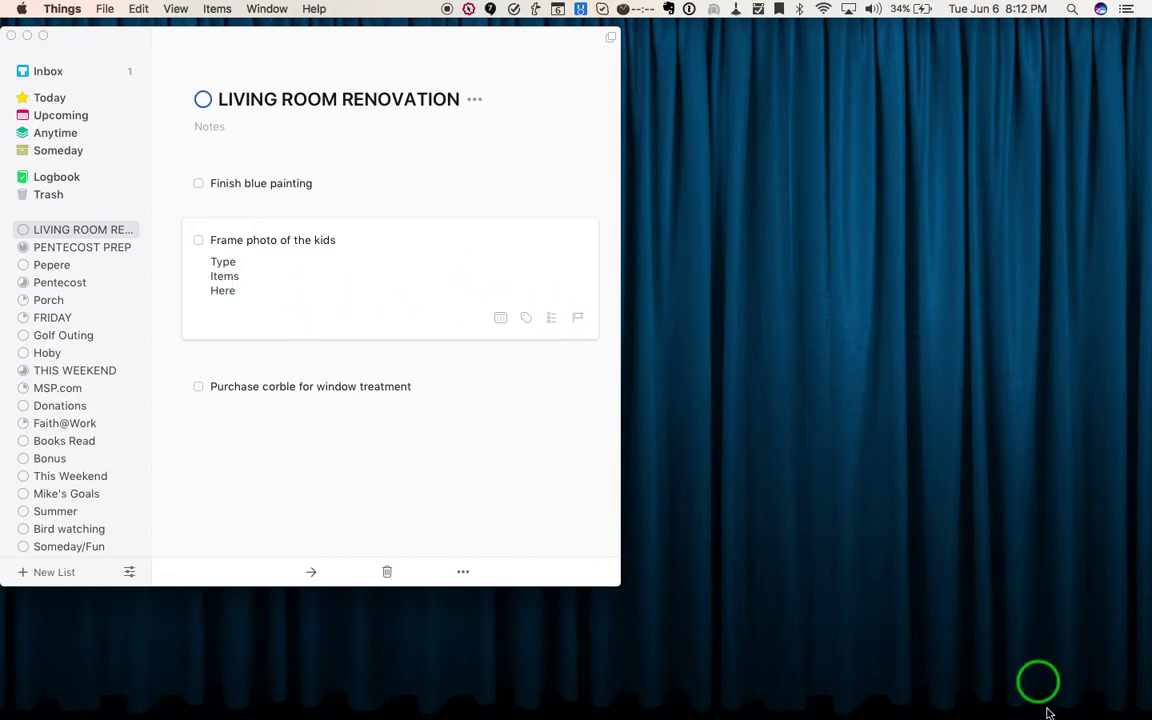
Drag ribba-frame-black__0444661_PE595193_S4.JPG from the Downloads stack into the to-do's notes
mouse_move(1065, 708)
click(1030, 682)
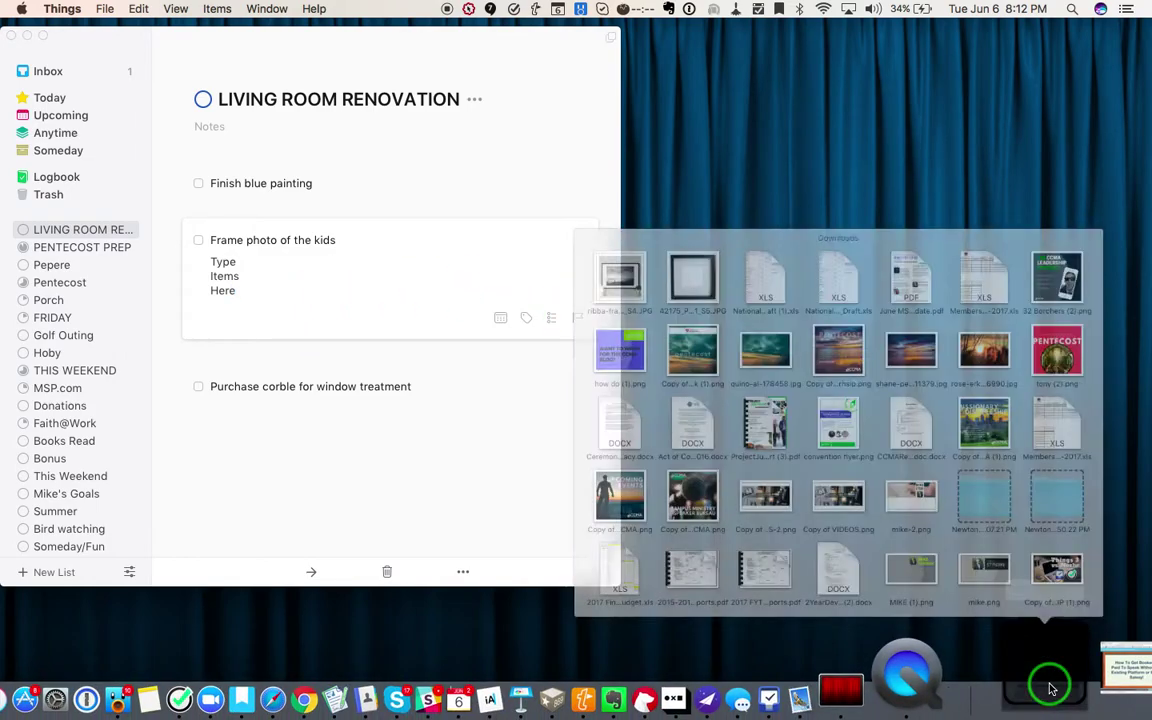
drag(445, 105, 293, 279)
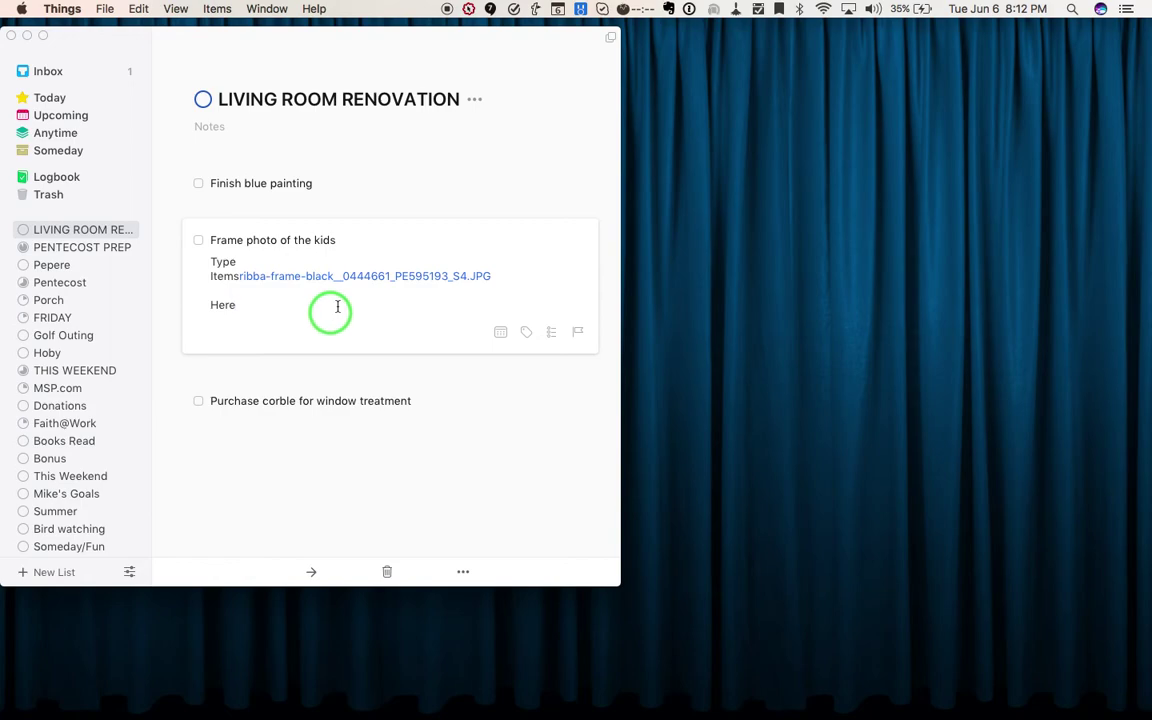
Preview the linked frame image, close Preview, and nudge the Things window upward
click(418, 283)
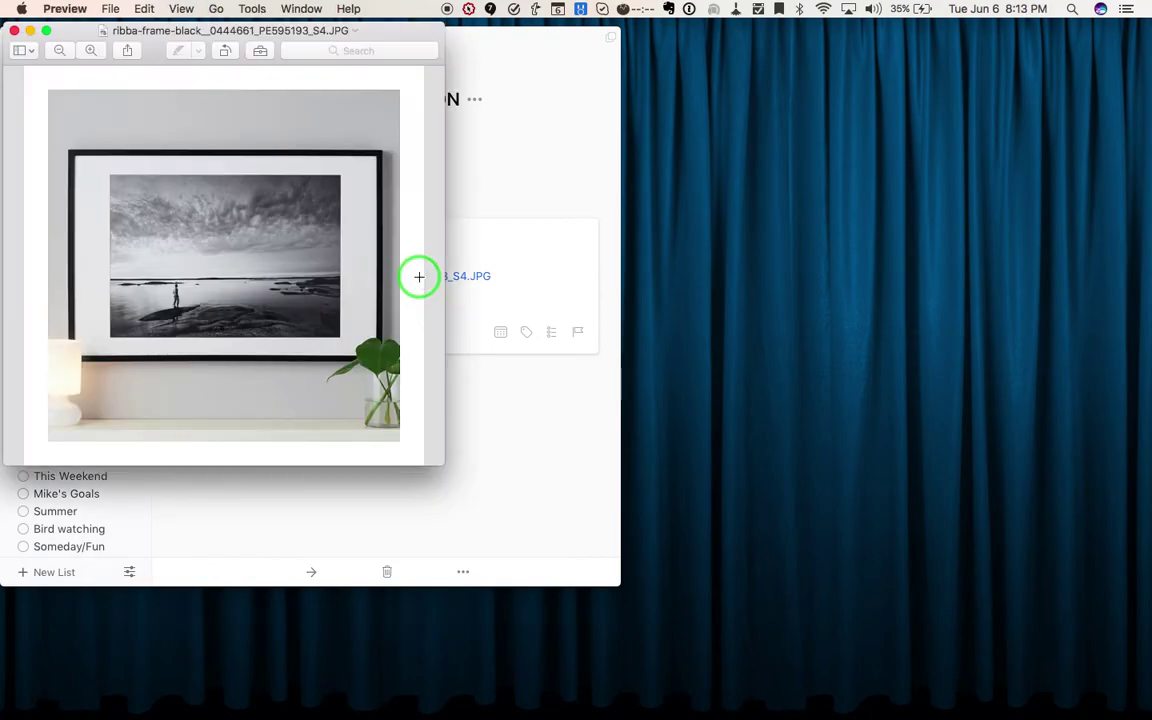
click(14, 32)
click(271, 317)
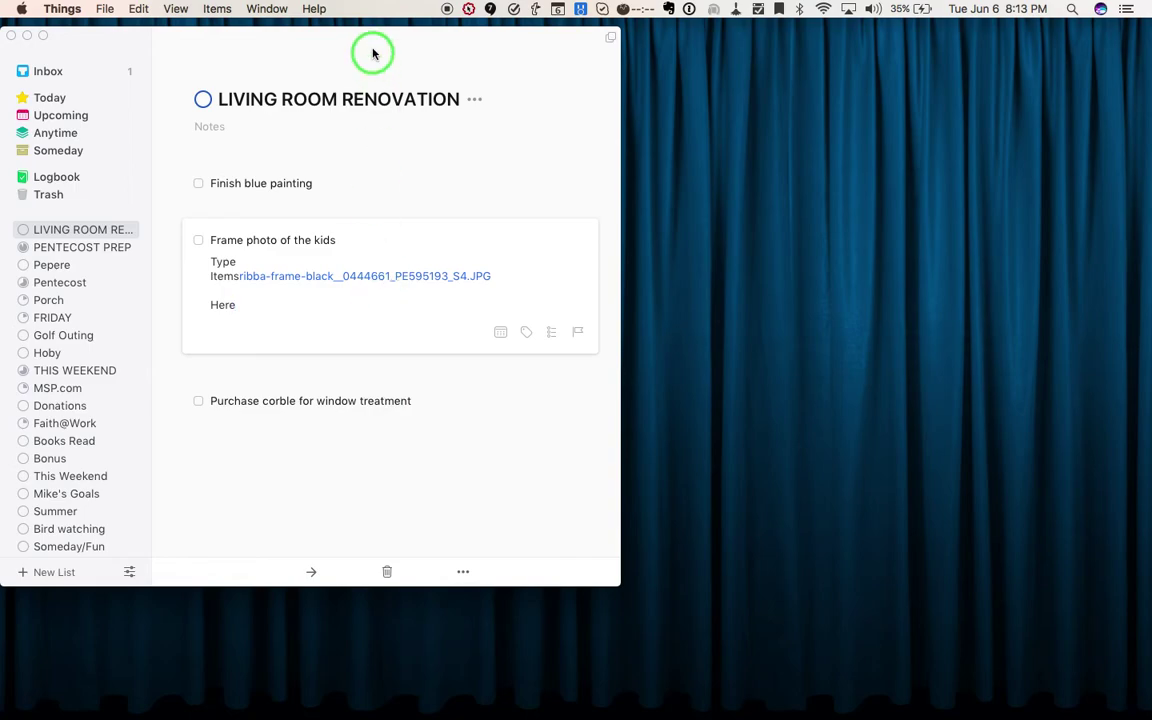
drag(358, 41, 357, 34)
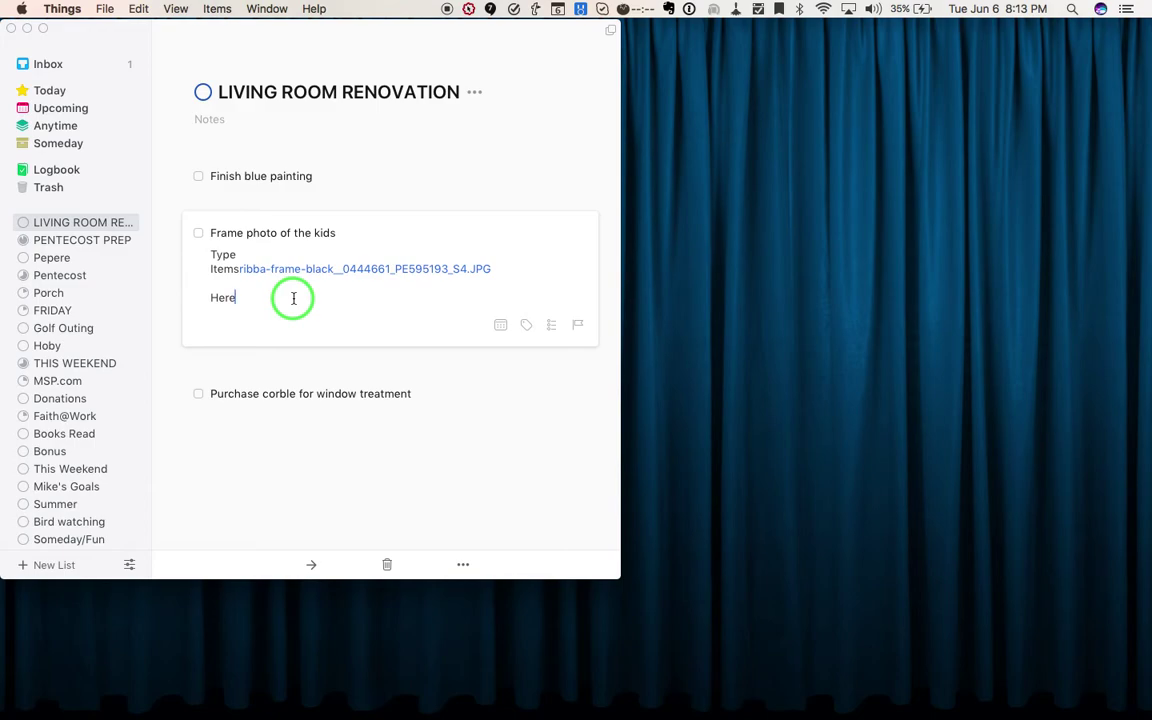
Launch Bear and copy a link to the Living Room Ideas note from its info panel
key(super+space)
text(bear)
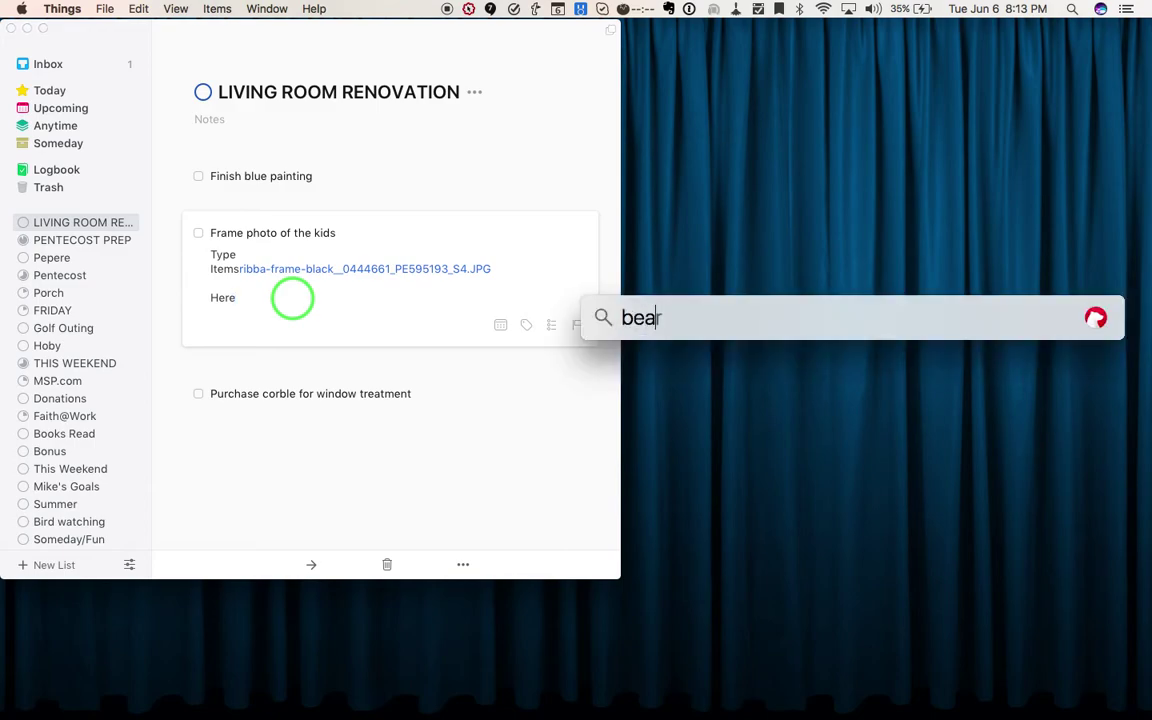
key(Return)
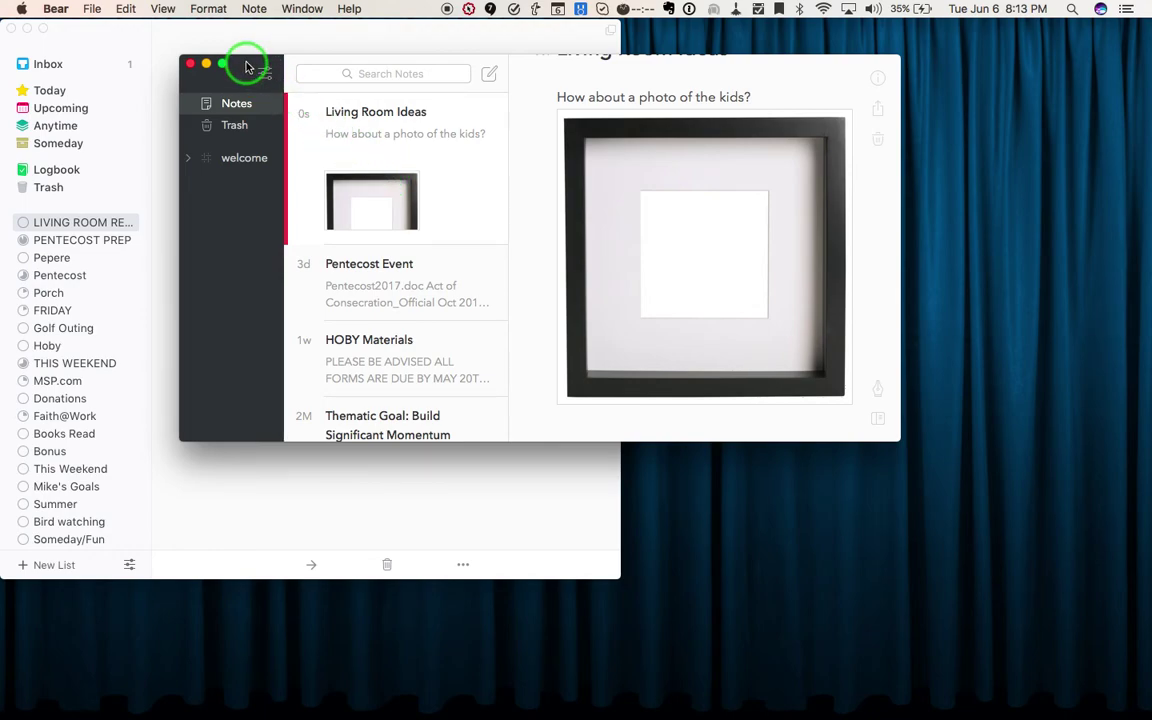
drag(247, 66, 362, 32)
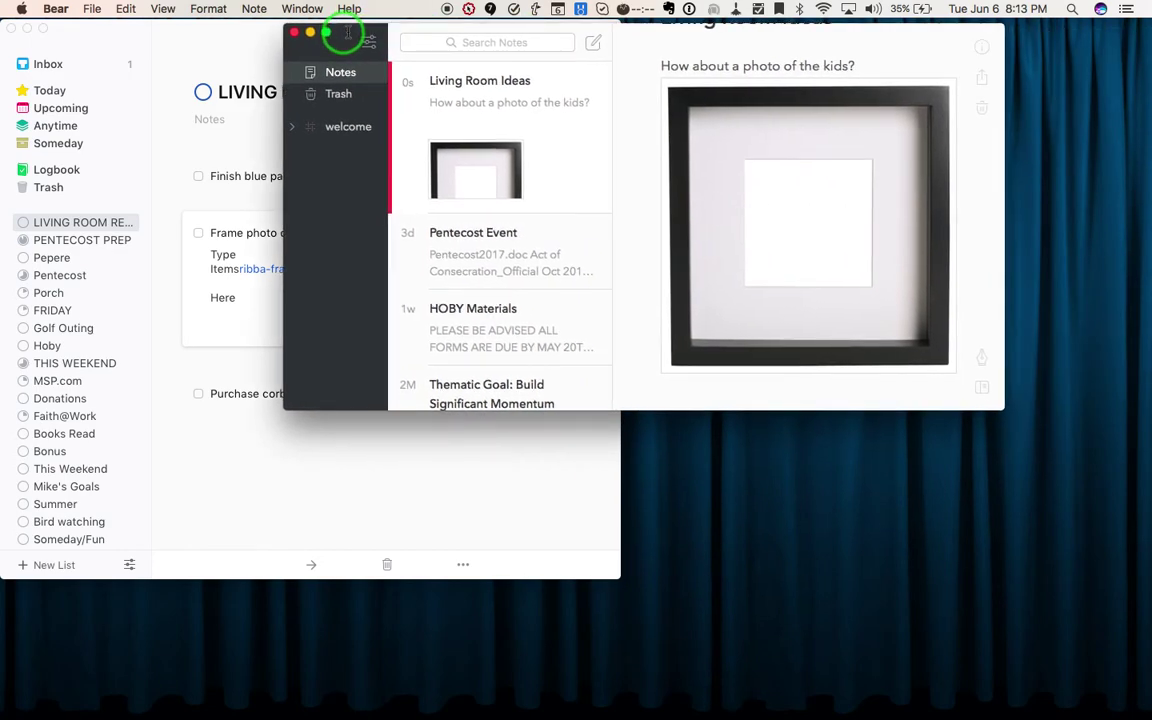
click(982, 46)
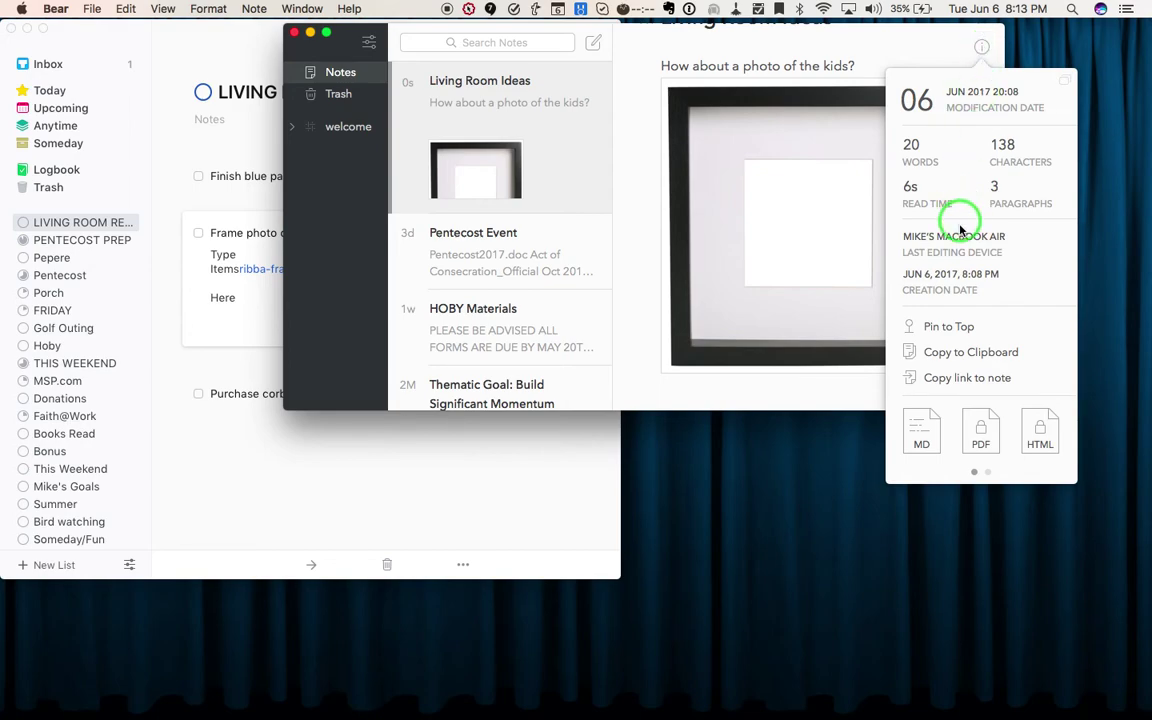
click(957, 378)
Close Bear and paste the Bear note link on a new line below Here
click(295, 33)
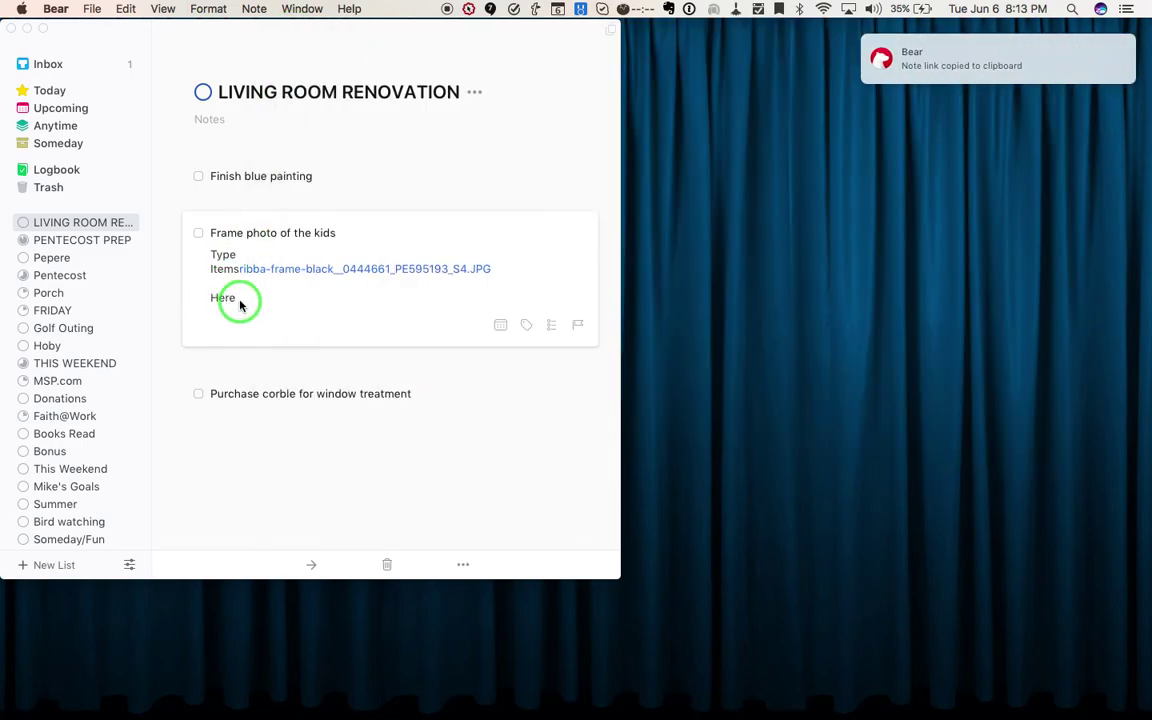
click(238, 300)
key(Return)
key(Return)
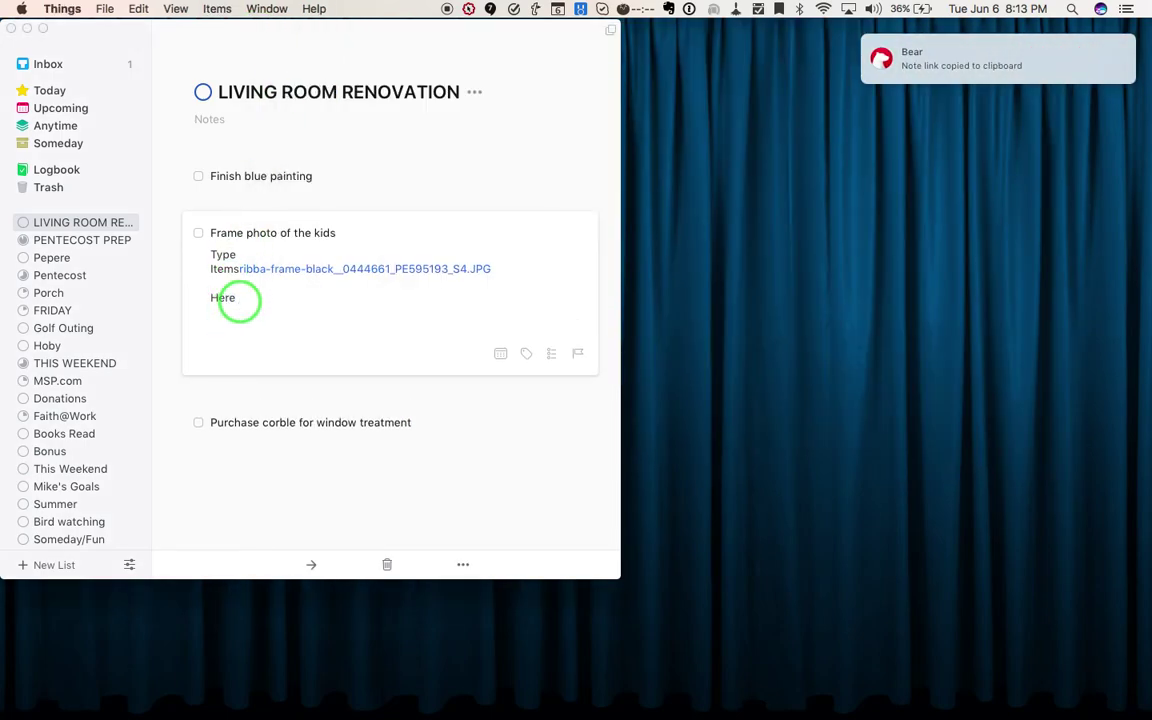
key(super+v)
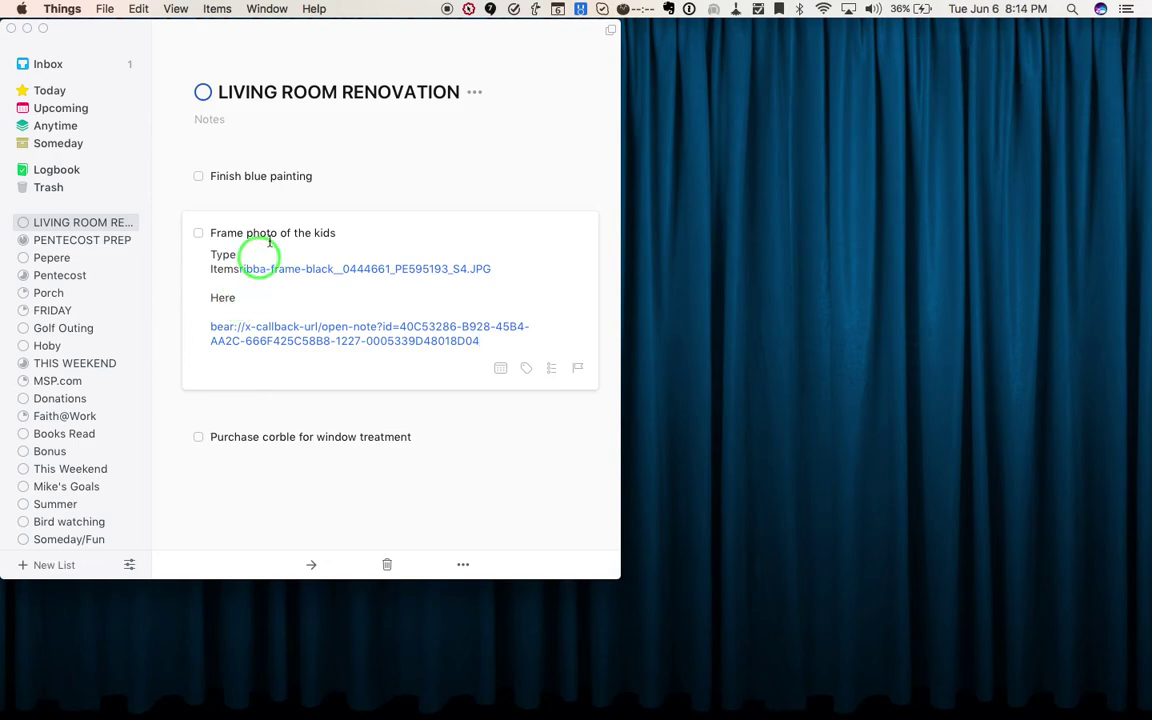
Close the to-do card and reopen Frame photo of the kids
click(303, 178)
click(304, 137)
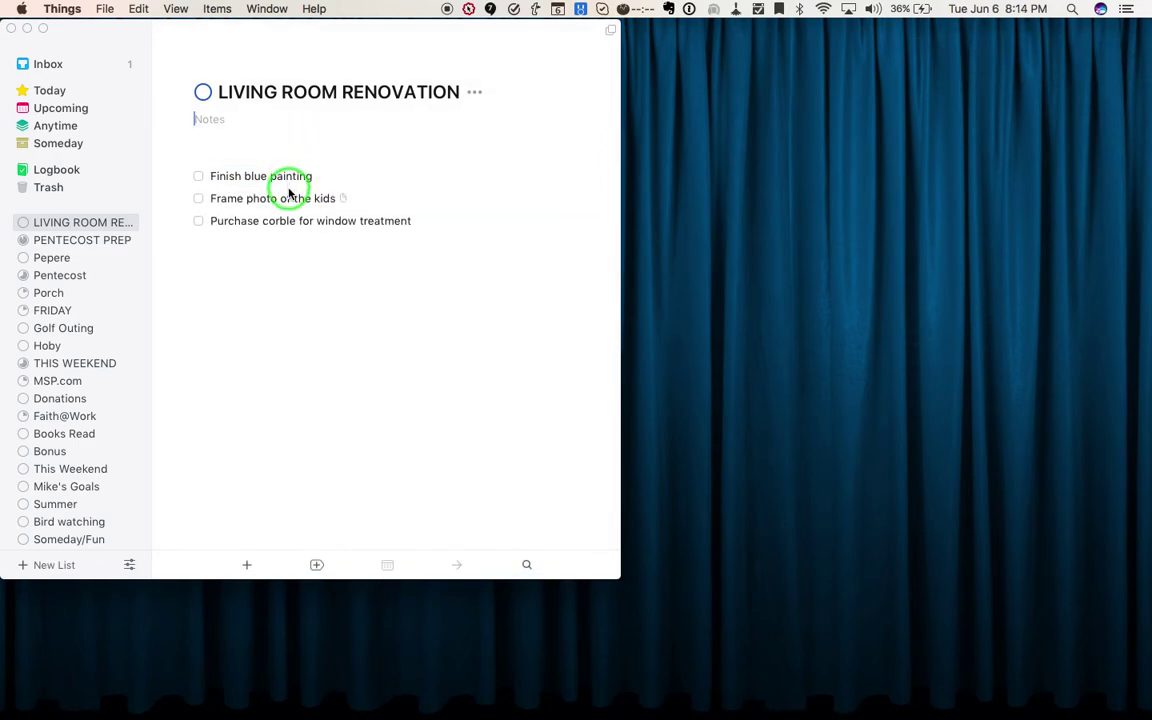
click(296, 196)
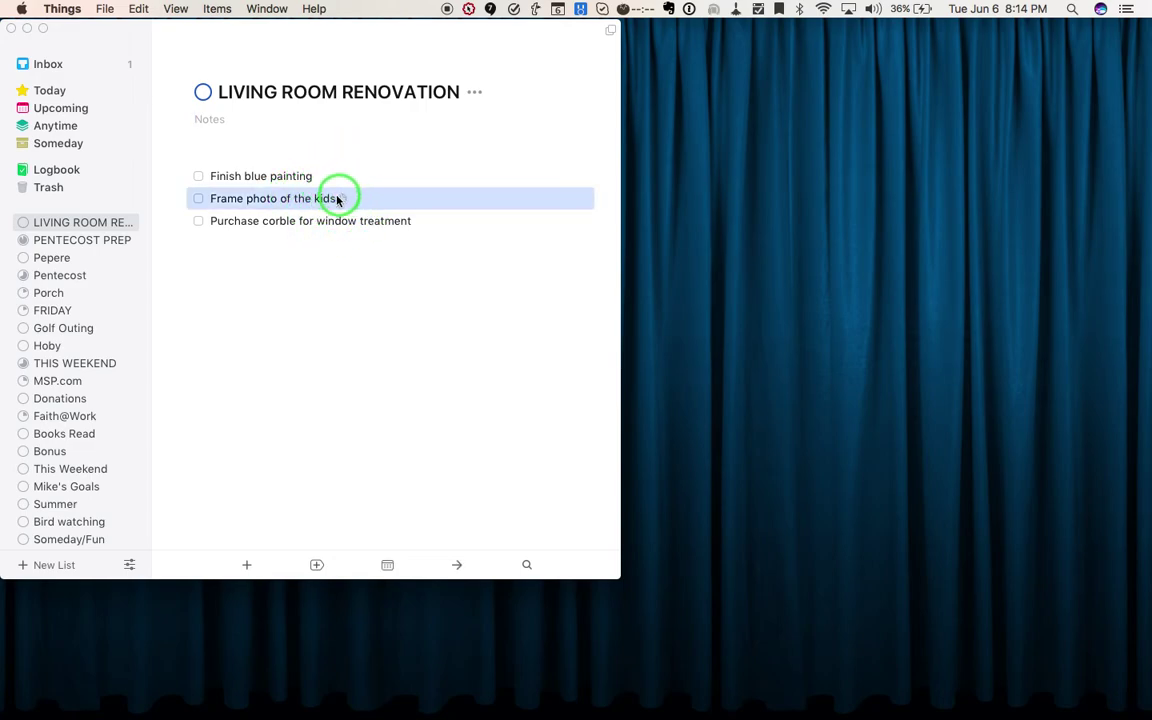
double_click(318, 197)
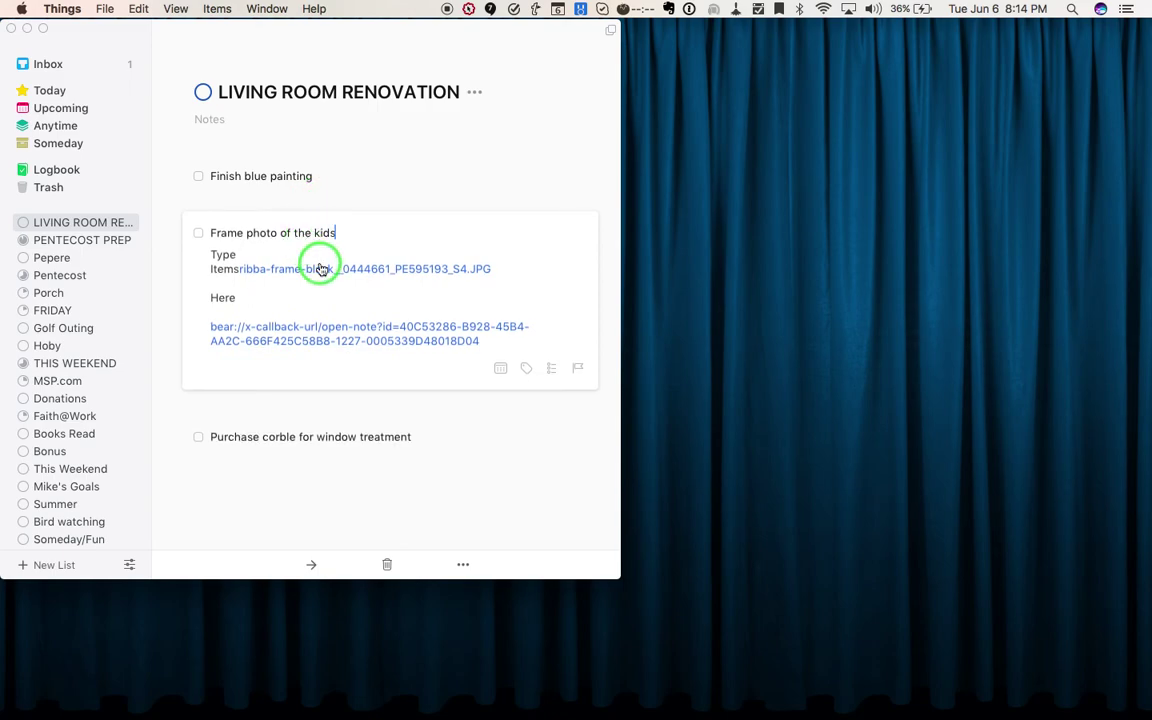
Delete the Items, Type and Here lines from the notes and close the card
click(235, 269)
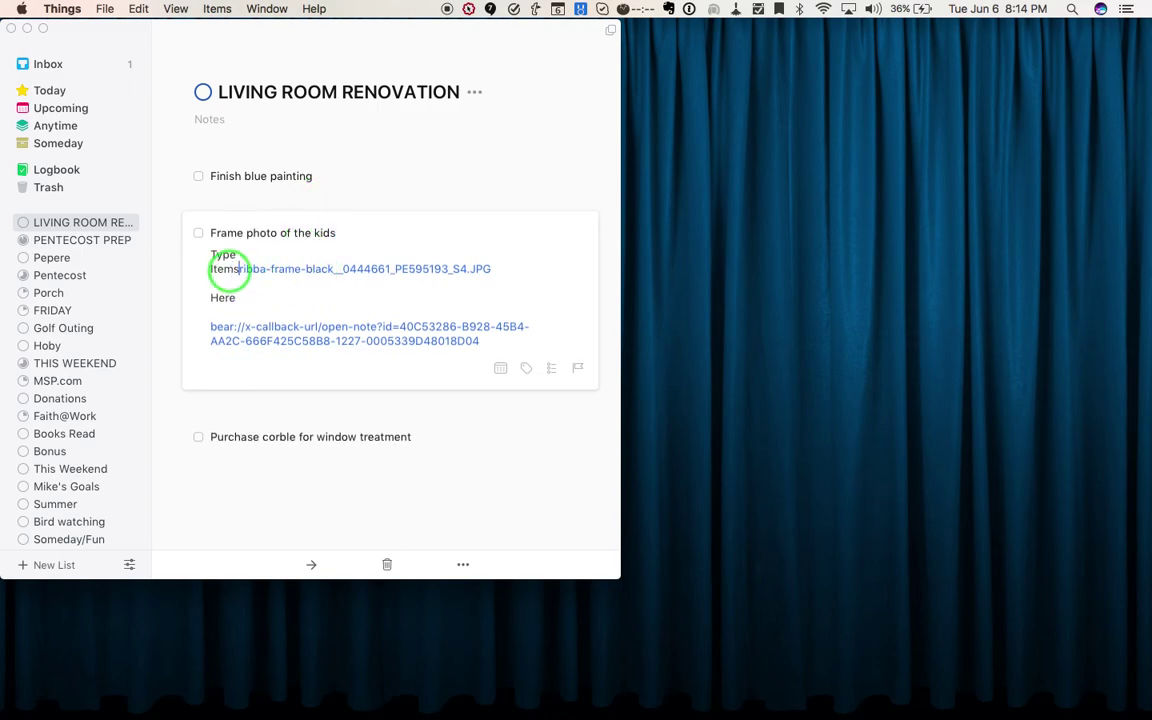
key(BackSpace)
key(BackSpace)
key(BackSpace)
key(BackSpace)
key(BackSpace)
key(BackSpace)
click(238, 254)
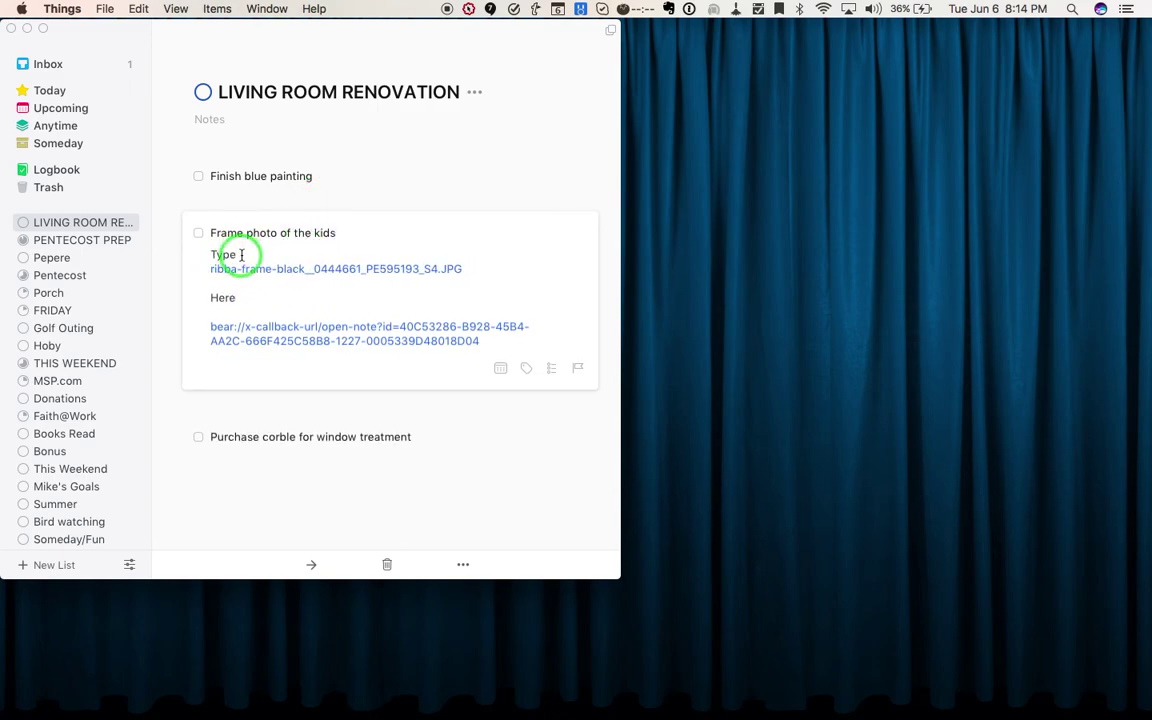
key(BackSpace)
key(BackSpace)
key(BackSpace)
key(BackSpace)
click(238, 296)
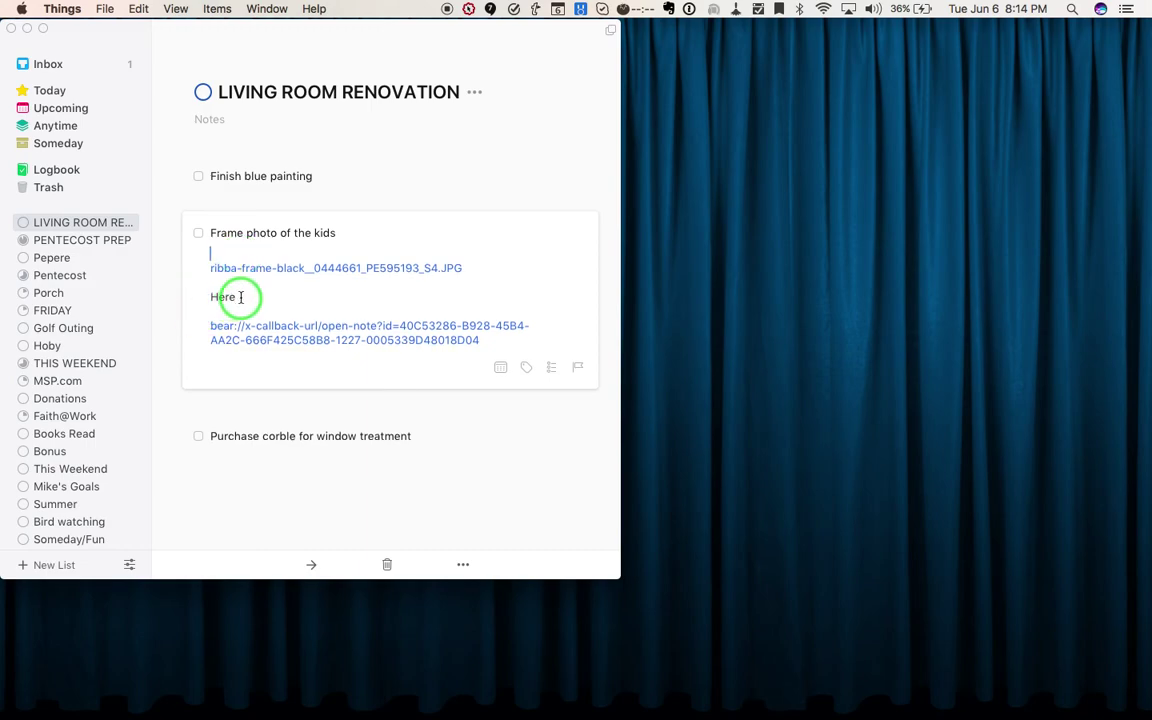
key(BackSpace)
key(BackSpace)
key(BackSpace)
key(BackSpace)
key(BackSpace)
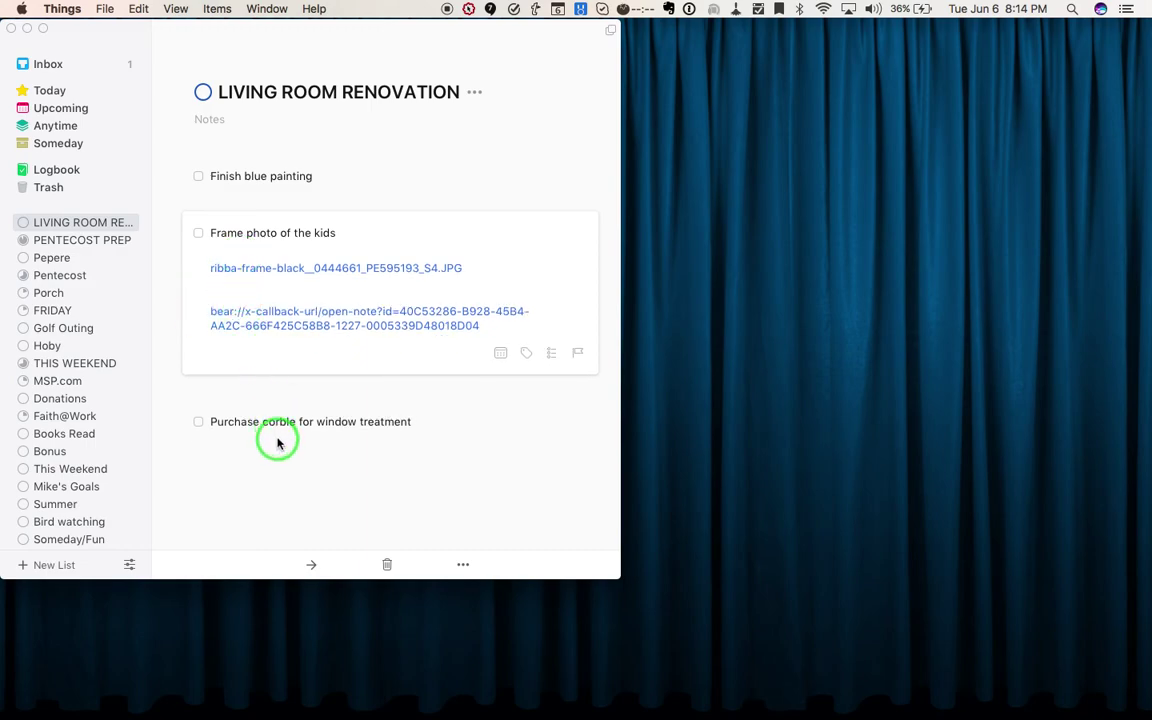
click(278, 440)
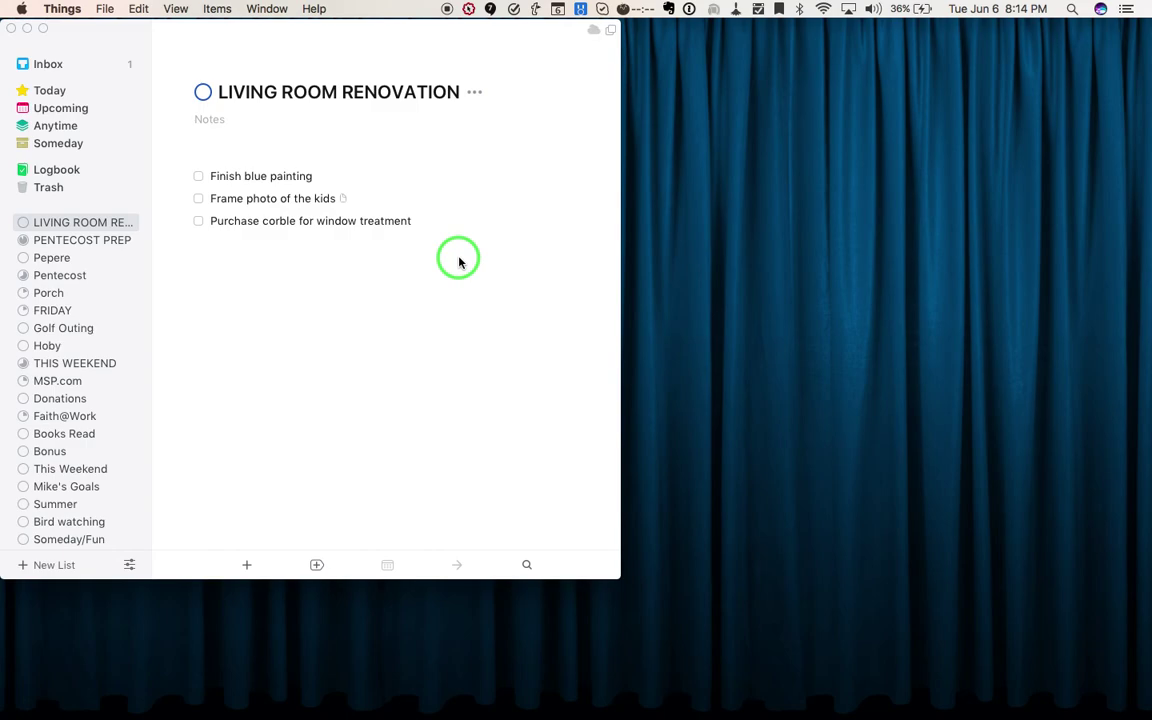